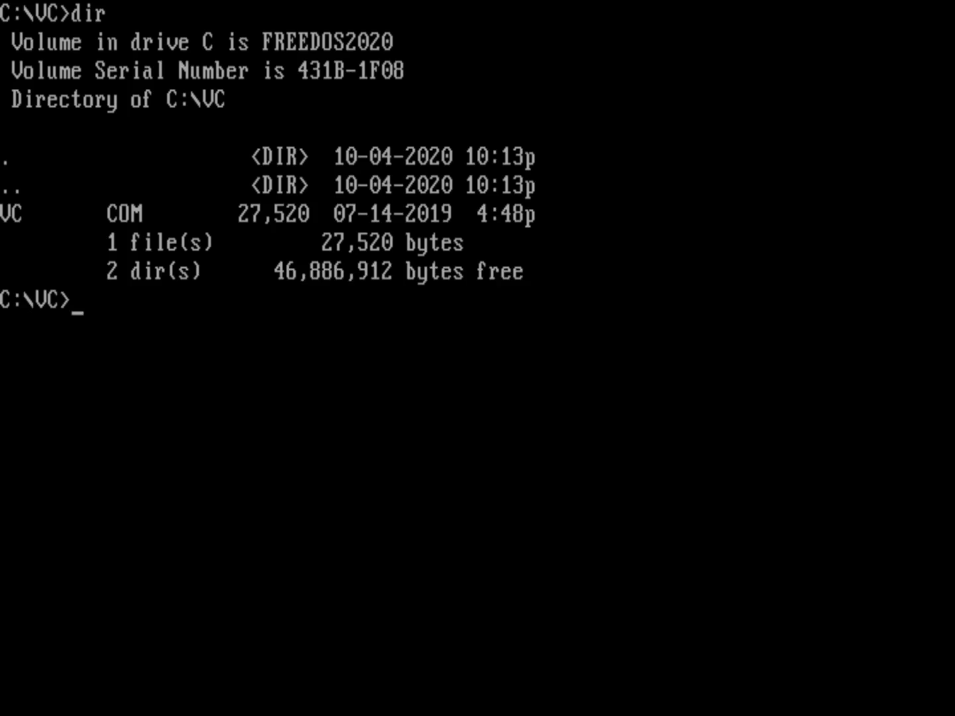
Launch VisiCalc and enter the fib(1) label in A2 with value 1 in B2.
type("vc")
key("Return")
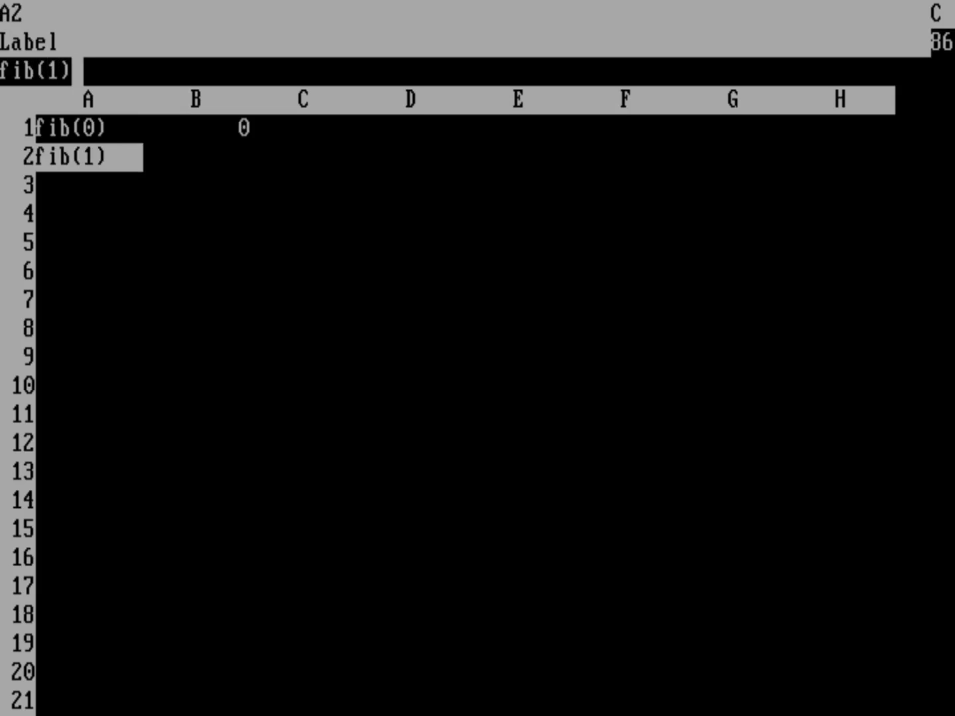
key("Right")
type("1")
key("Down")
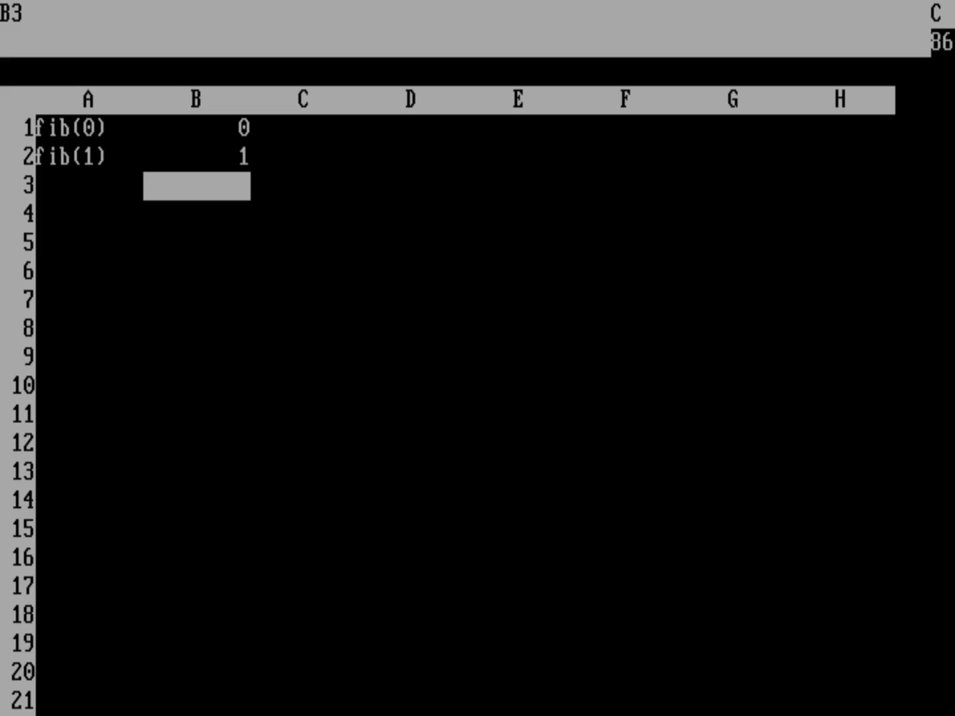
Check B2 and B1, then enter the formula +B2+B1 in B3, showing 1.
key("Up")
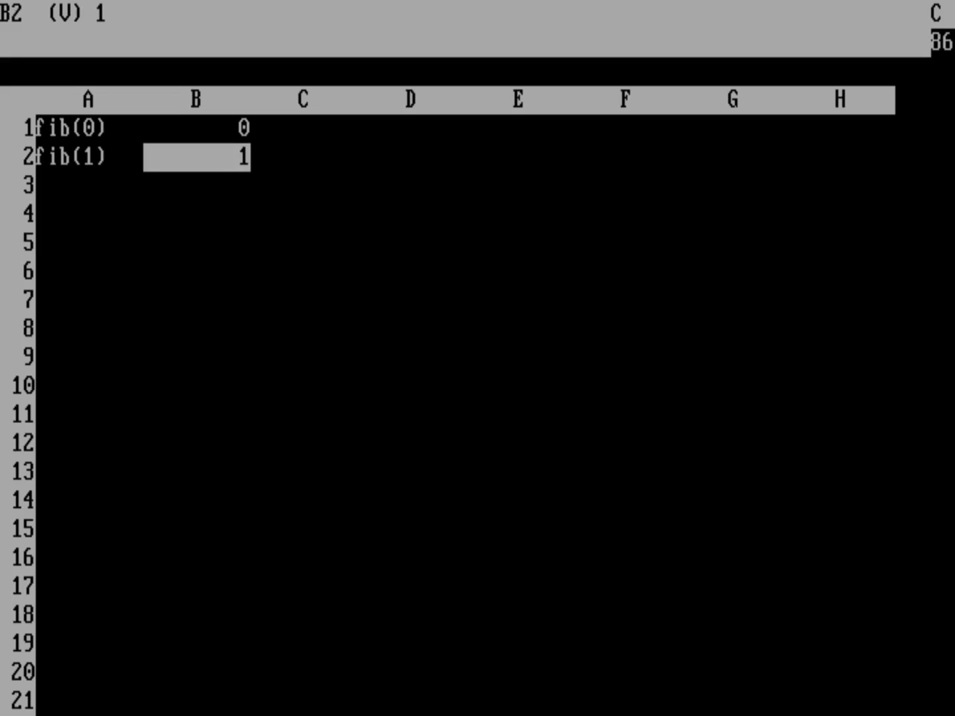
key("Up")
key("Down")
key("Down")
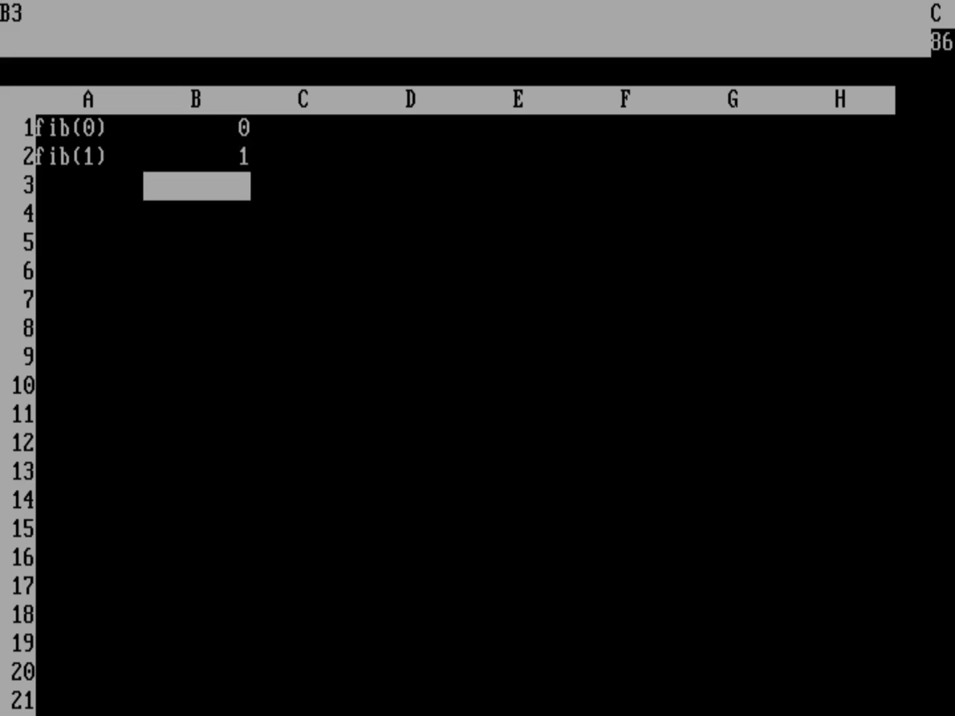
type("+B")
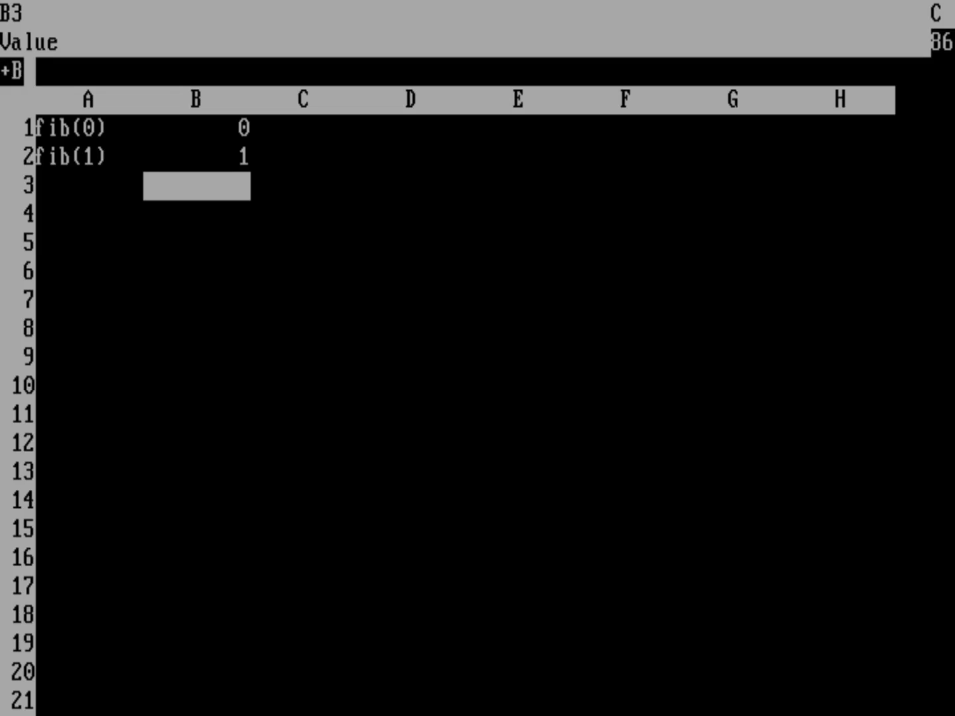
type("2+B1")
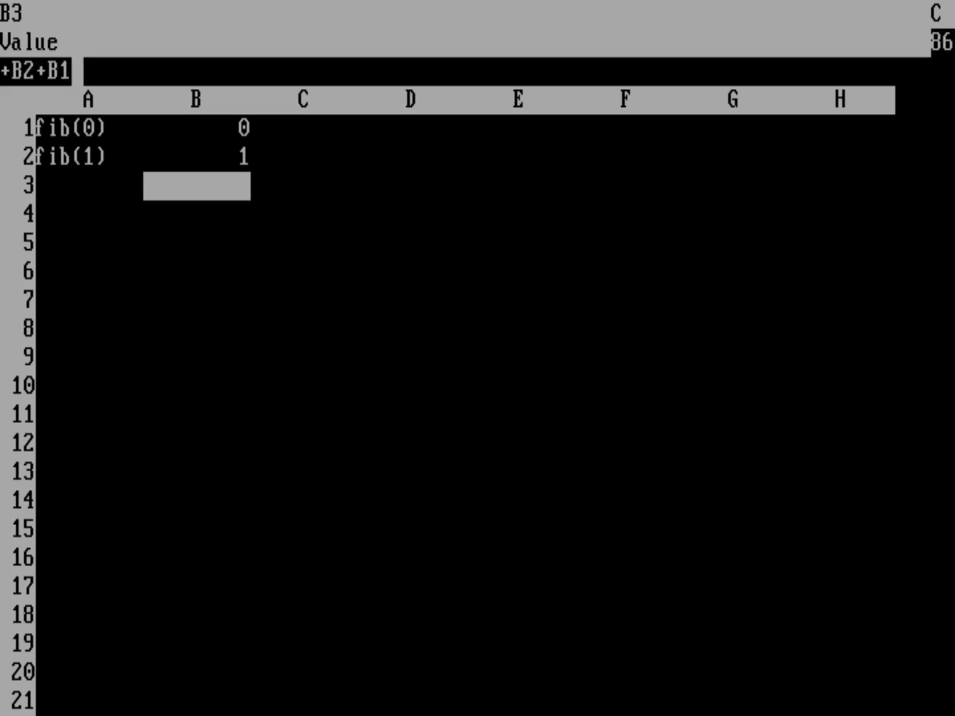
key("Return")
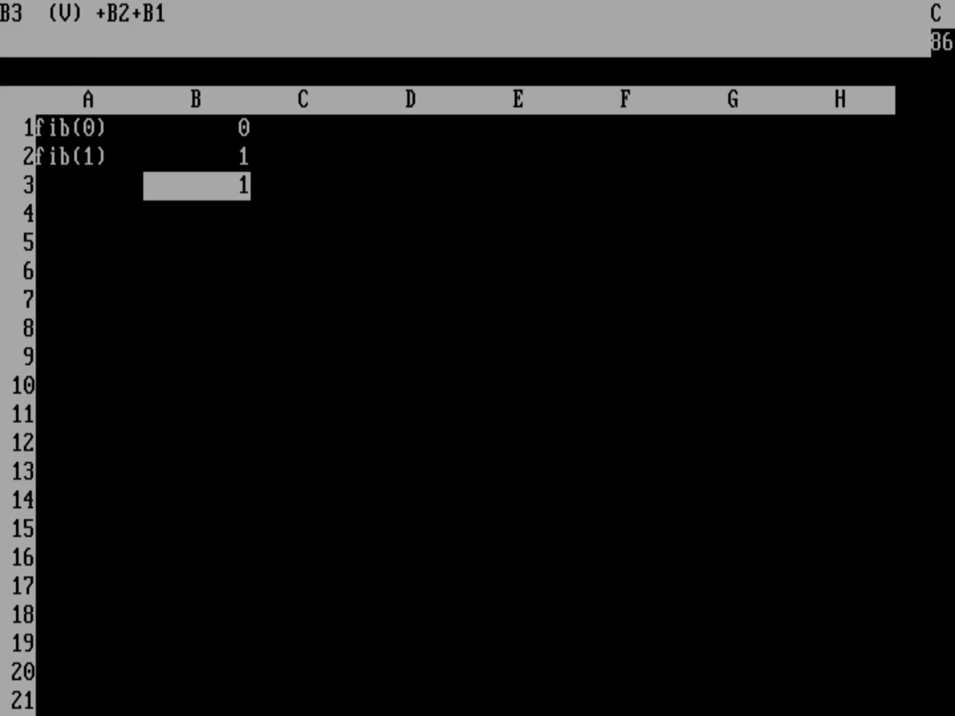
Replicate B3's formula into B4...B10, keeping both B2 and B1 references relative.
key("slash")
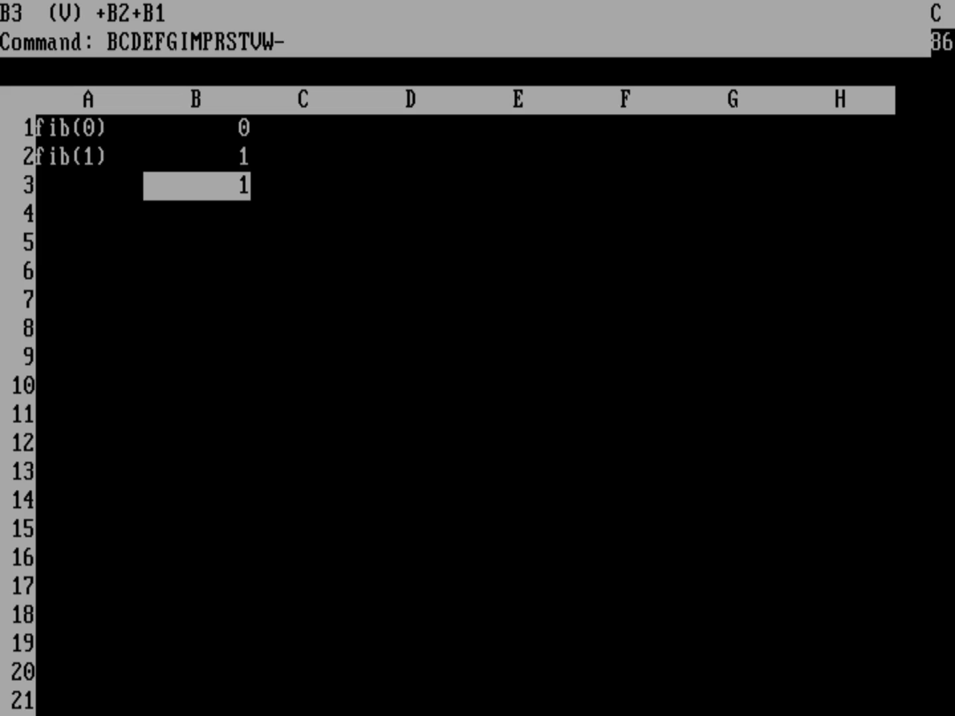
key("r")
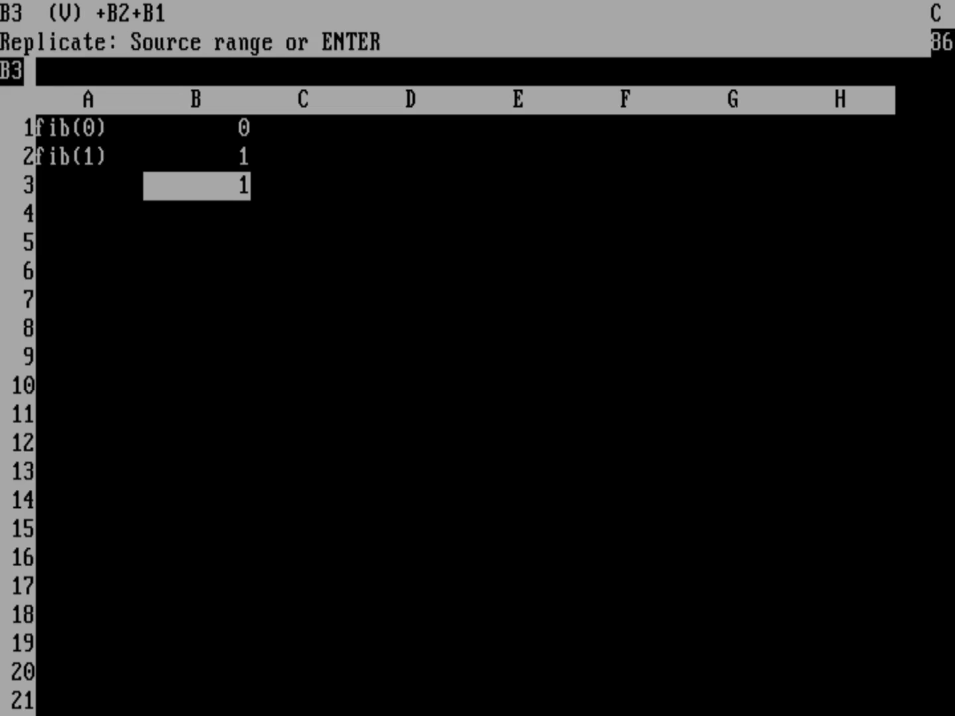
key("Return")
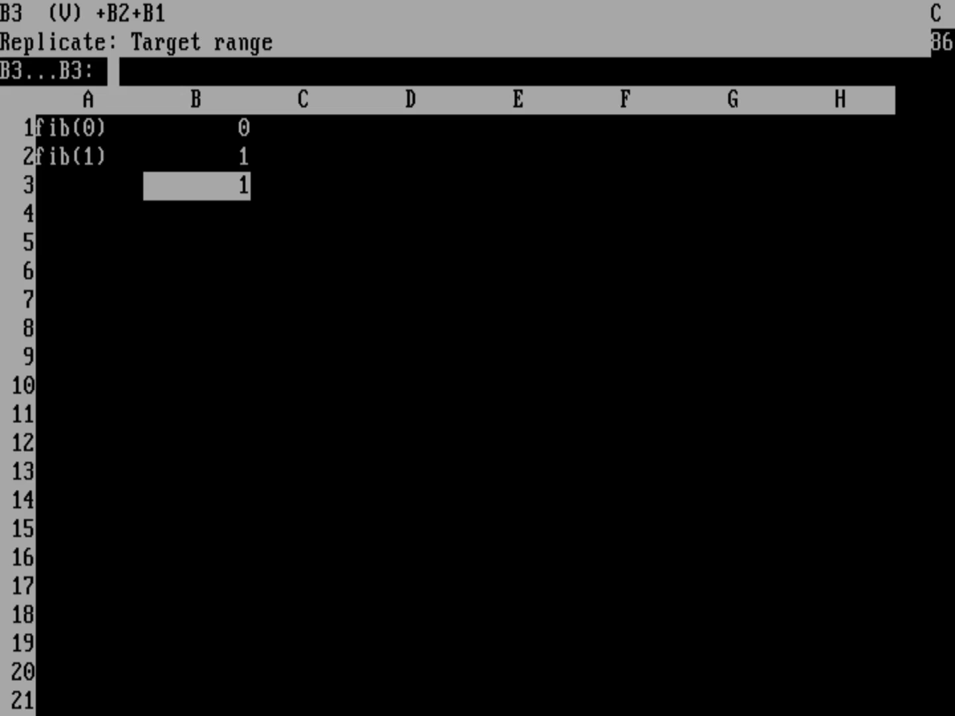
type("B4")
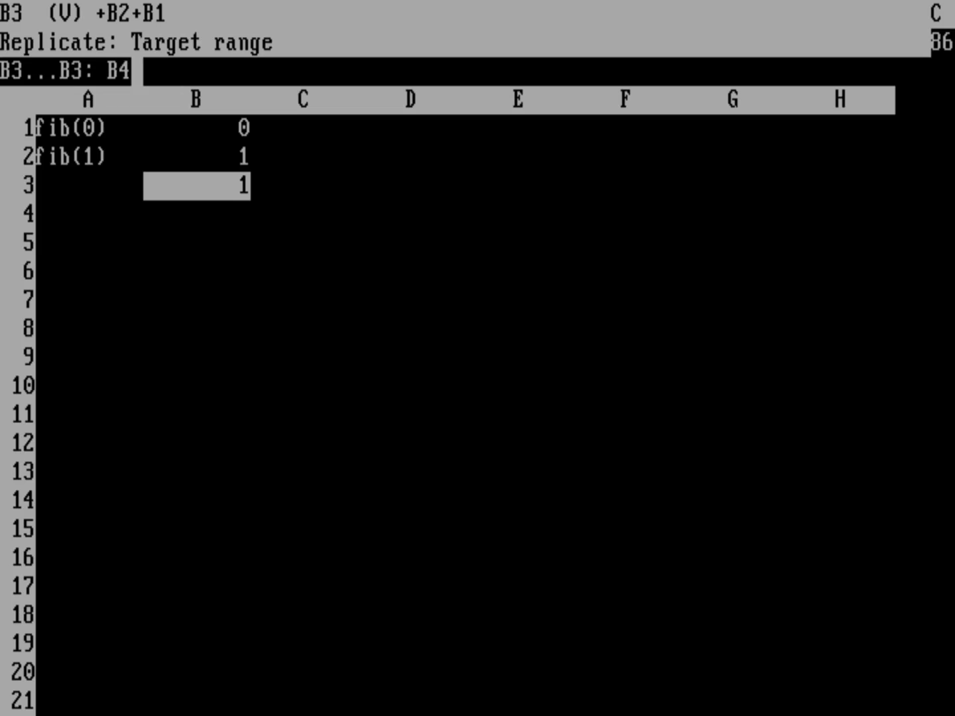
type("...")
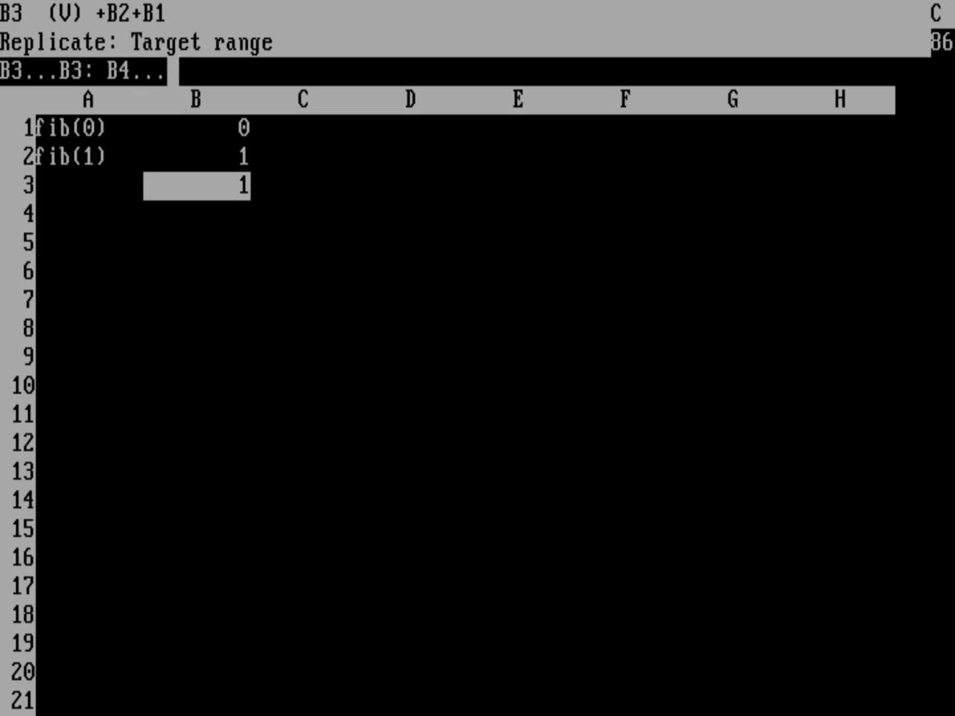
type("B10")
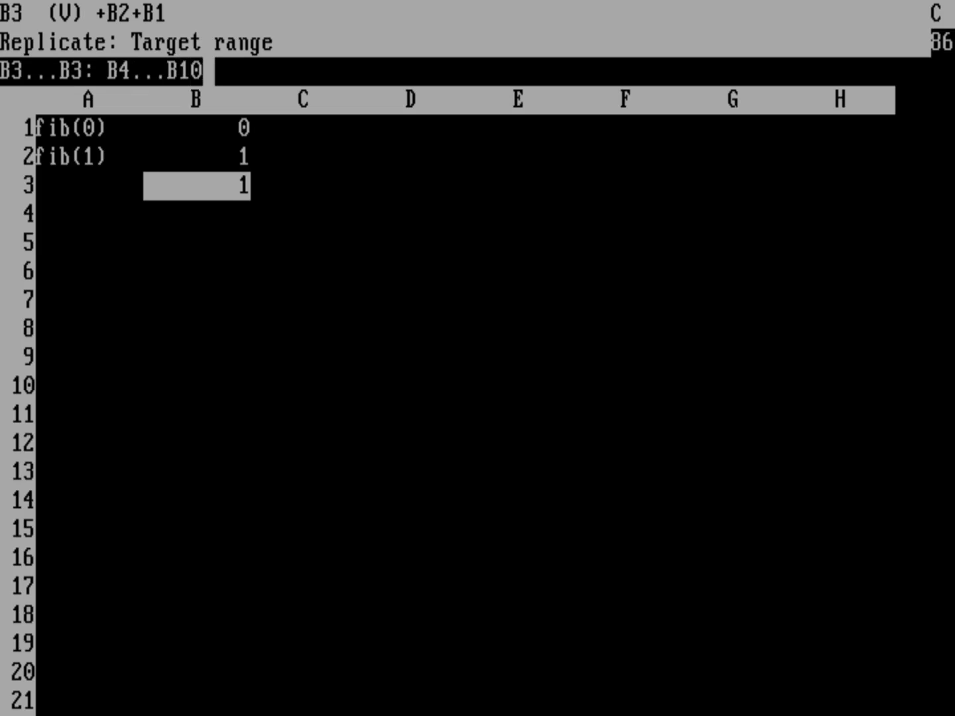
key("Return")
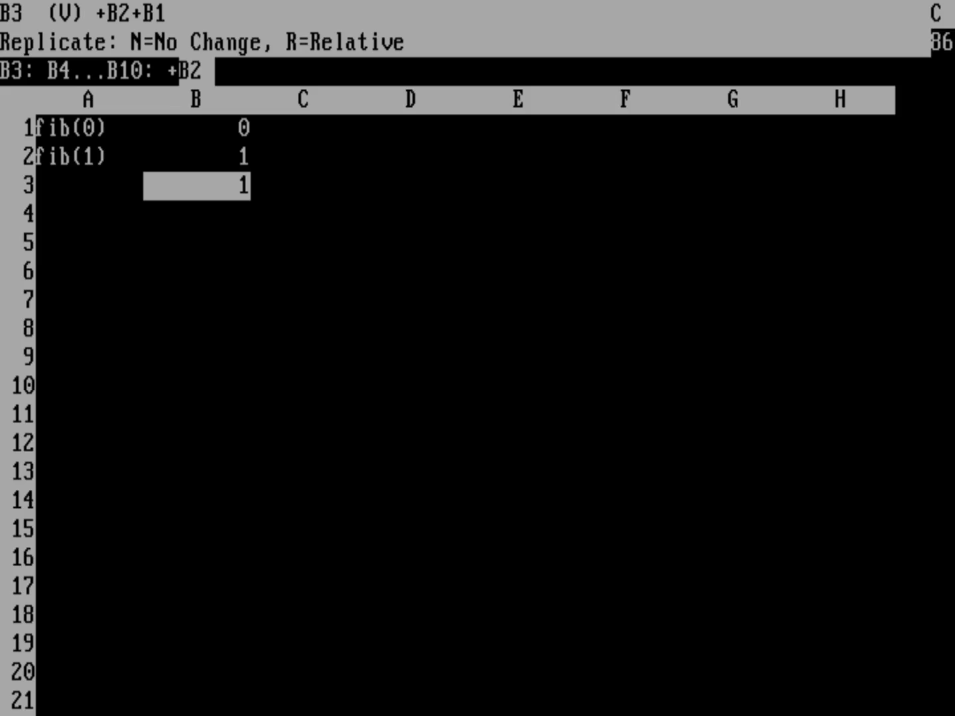
key("r")
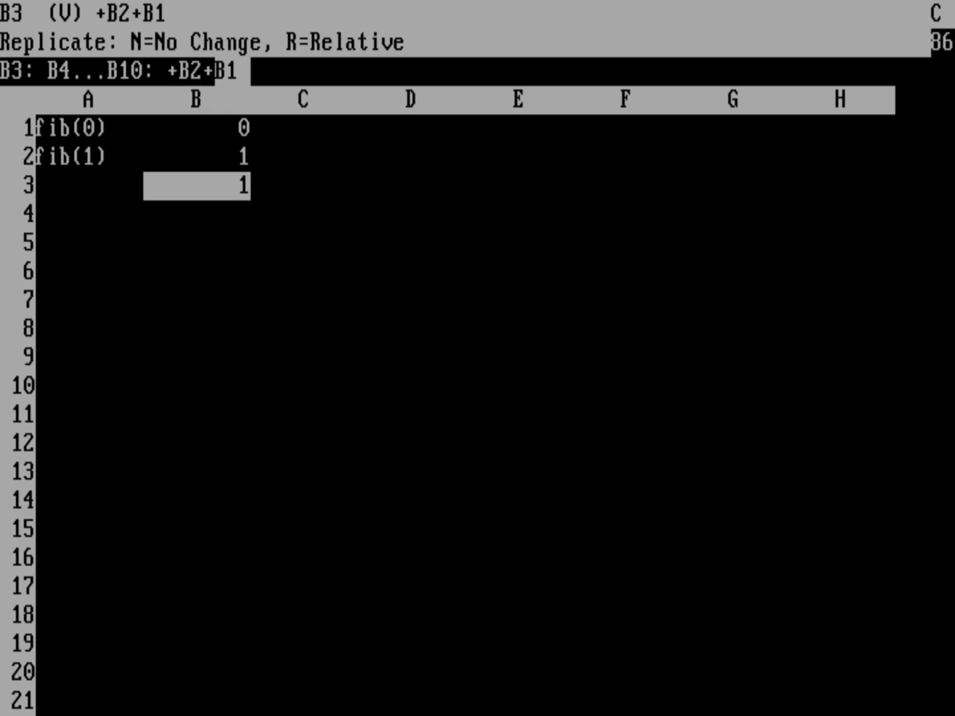
key("r")
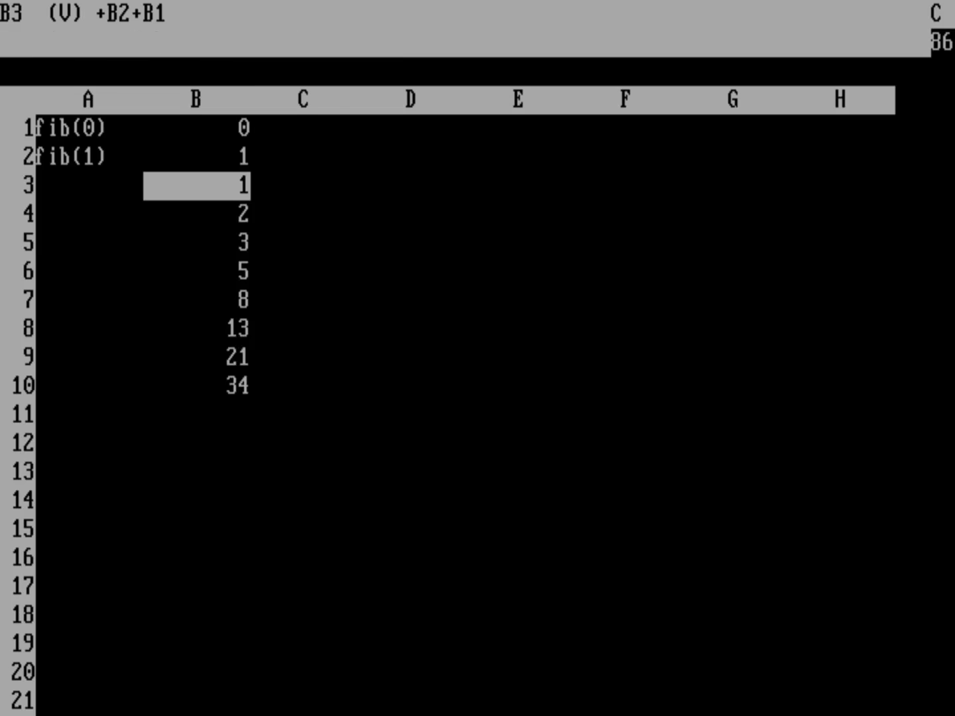
Inspect the copied formulas in B4, B5 and B6.
key("Down")
key("Down")
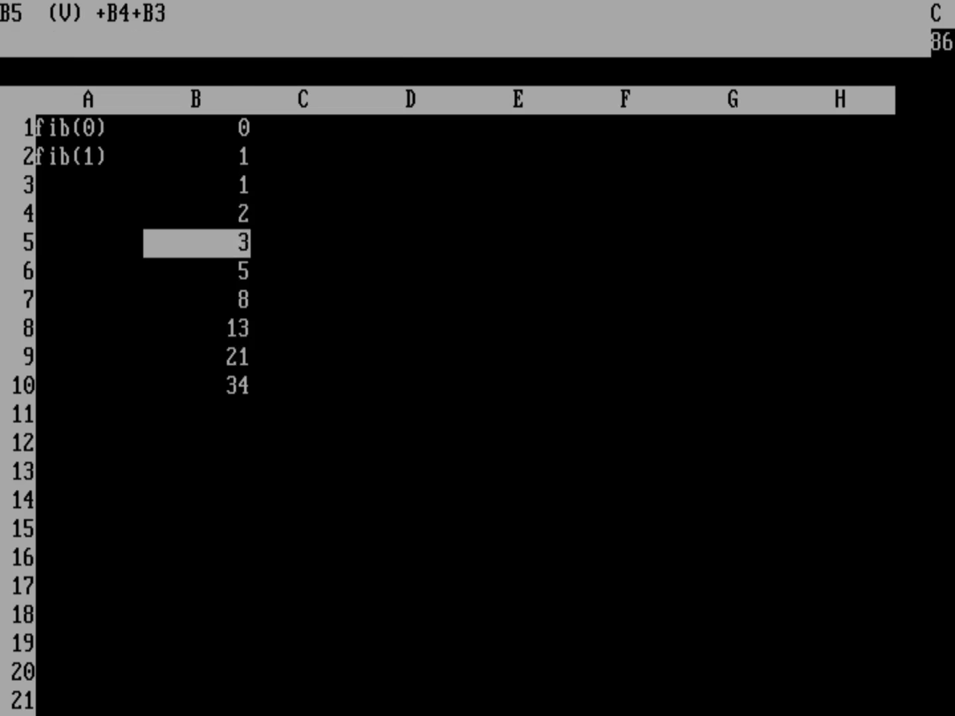
key("Down")
key("Down")
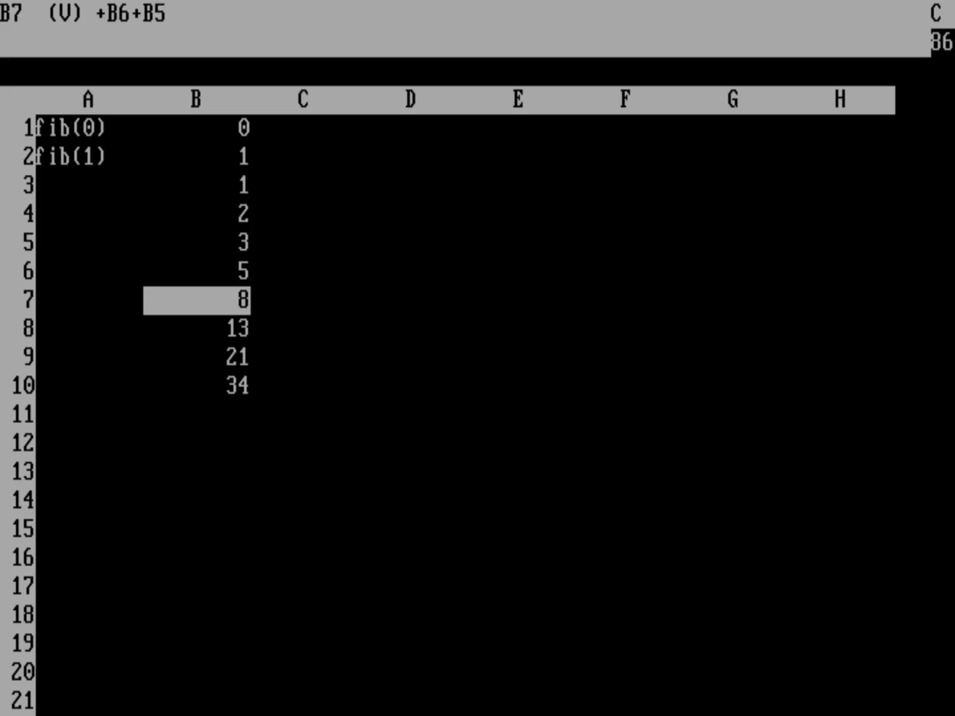
key("Down")
key("Down")
key("Down")
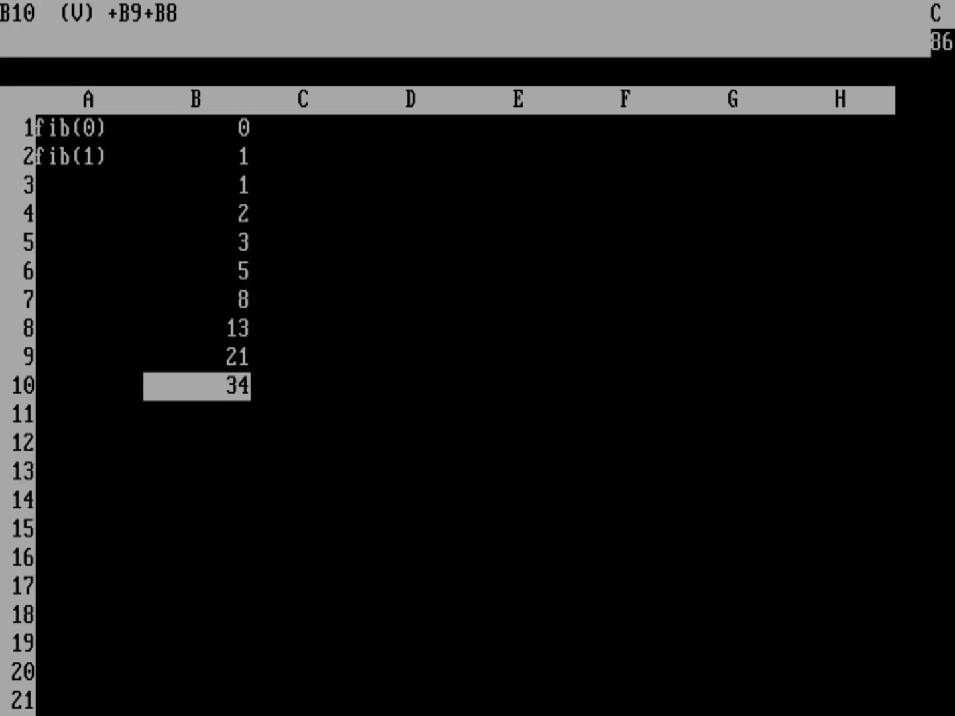
Enter the label fib(0) in E10 and the value 0 in F10.
key("Up")
key("Right")
key("Right")
key("Right")
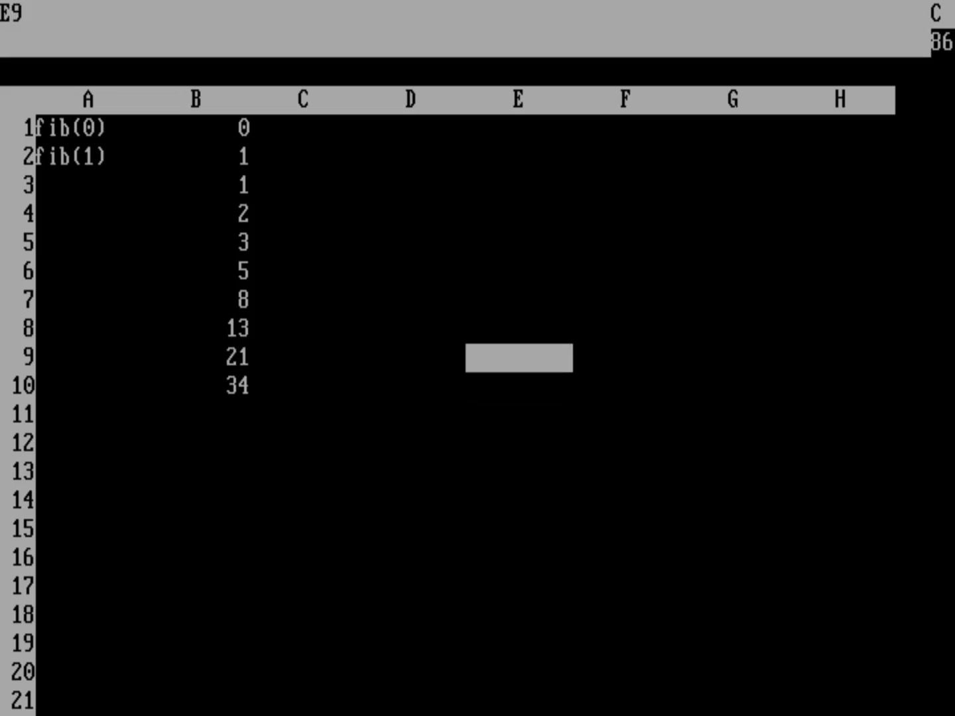
key("Down")
type("fib(0)")
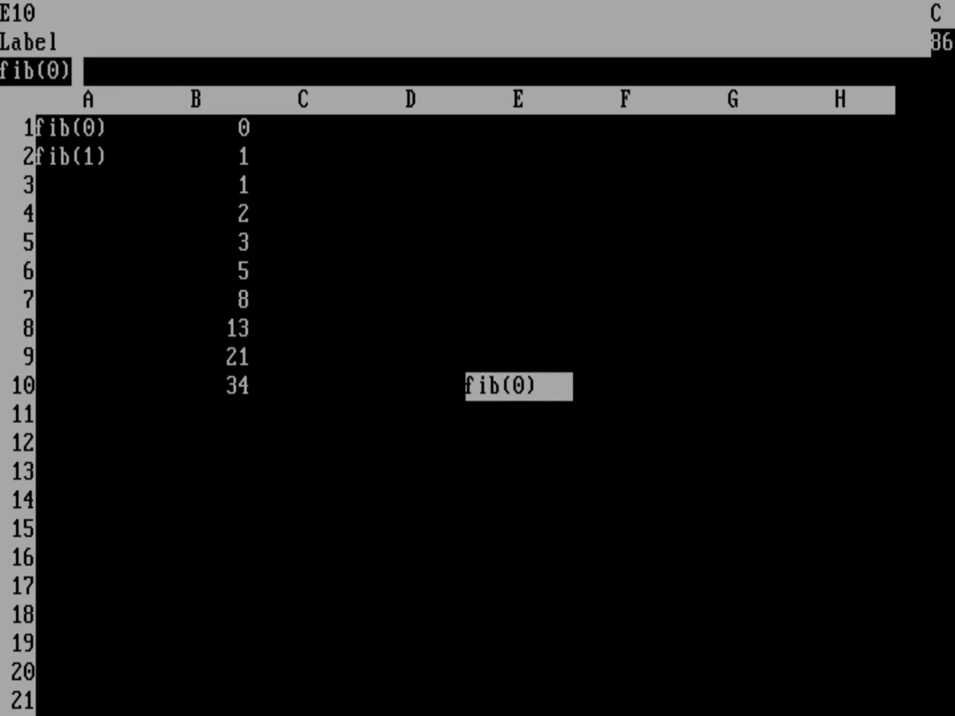
key("Right")
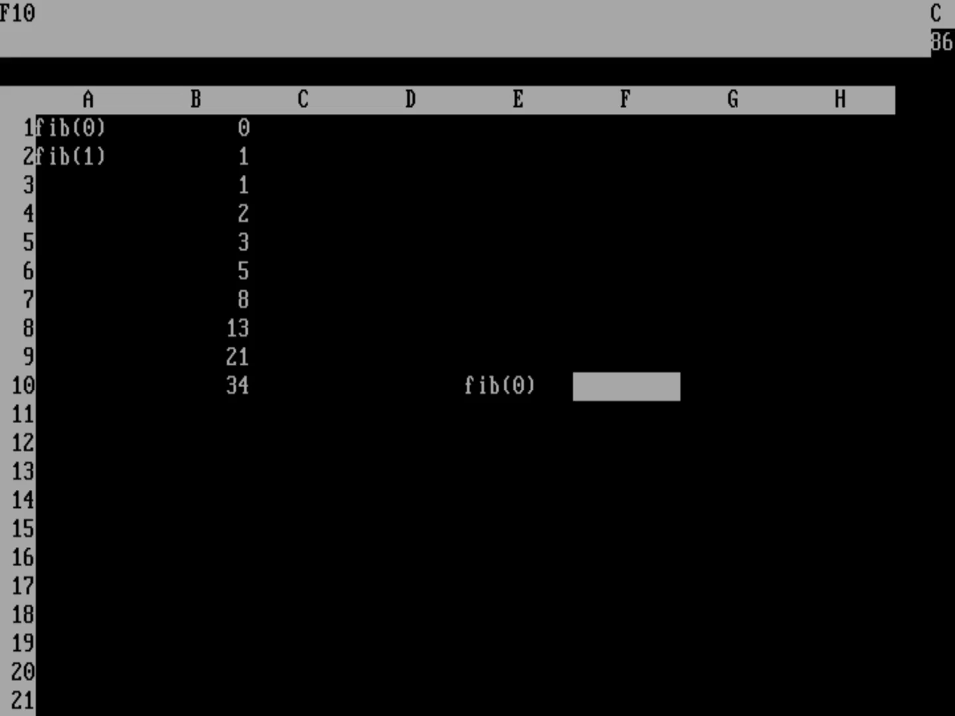
type("0")
key("Up")
Enter fib(1) in E9, 1 in F9, and the formula +F9+F10 in F8.
key("Left")
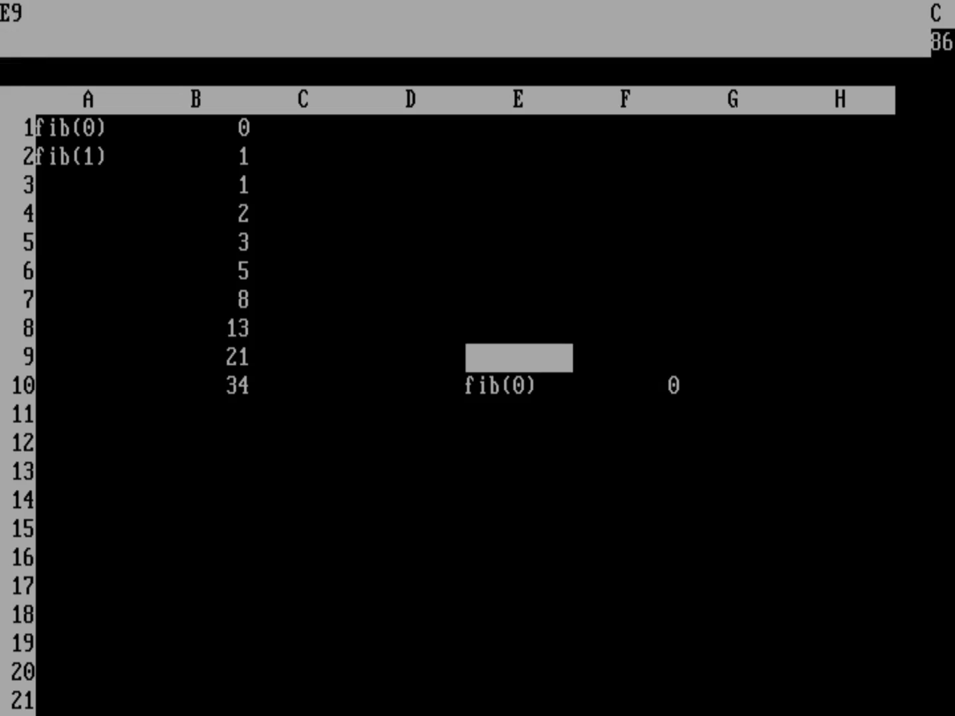
type("fib(1)")
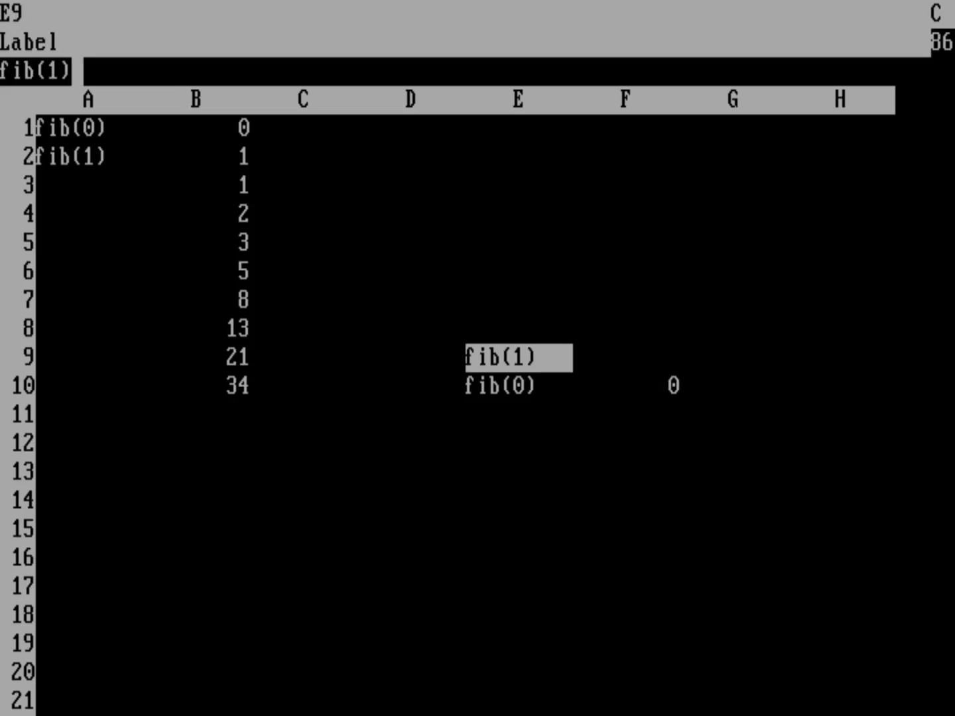
key("Right")
type("1")
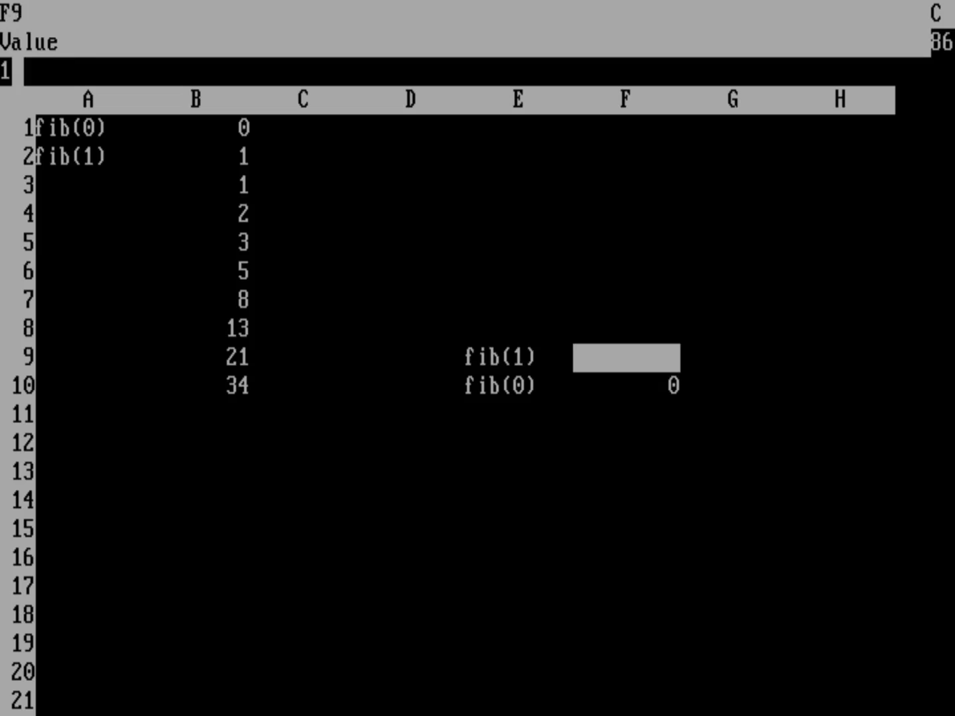
key("Up")
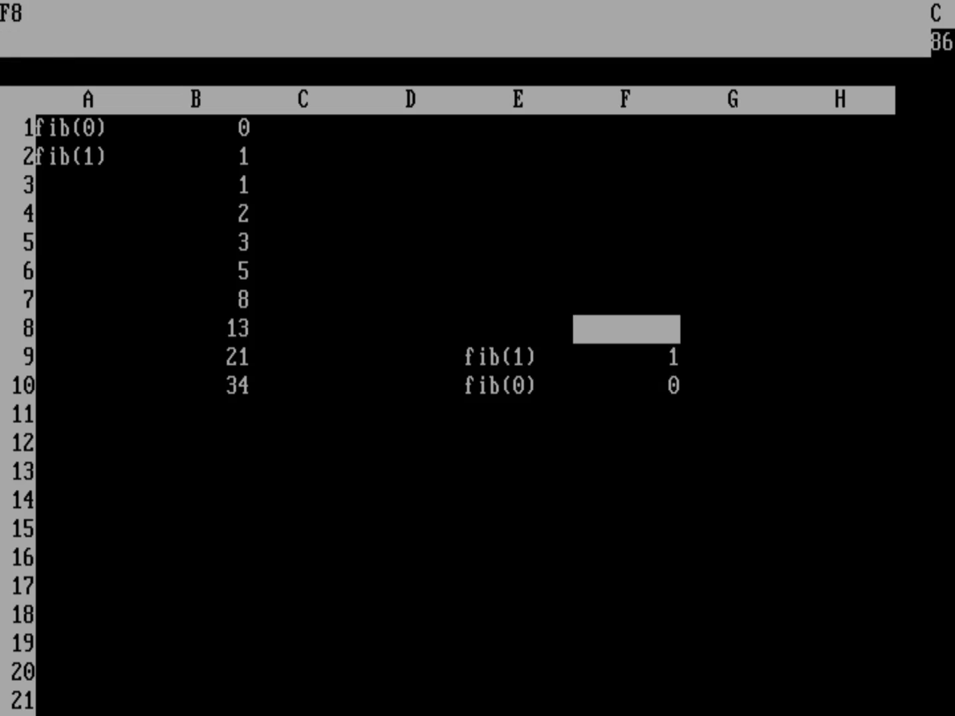
type("+")
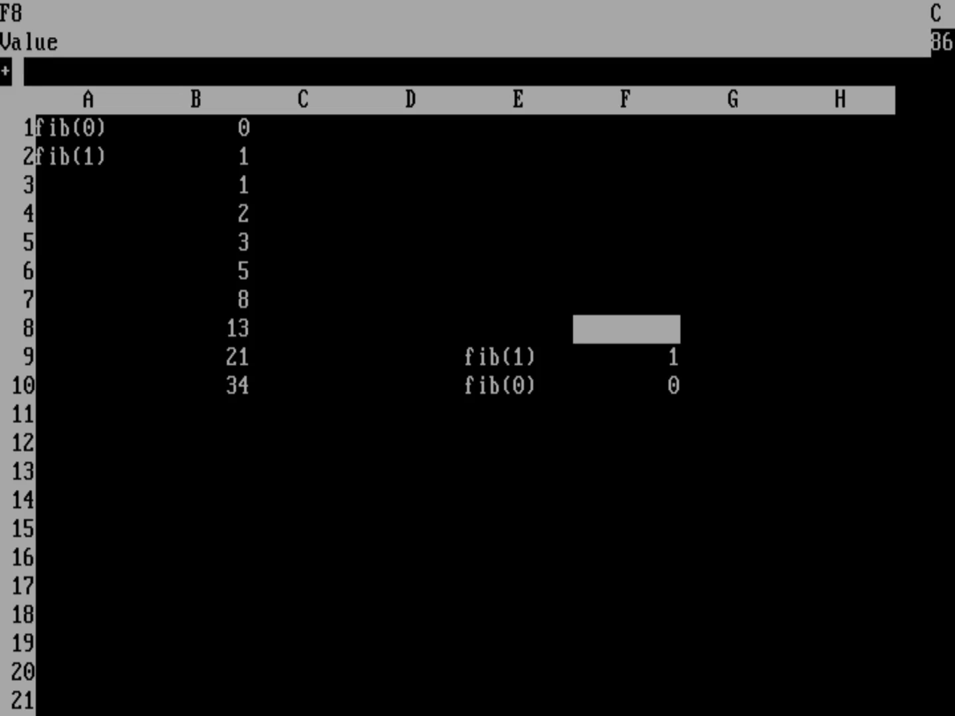
type("F")
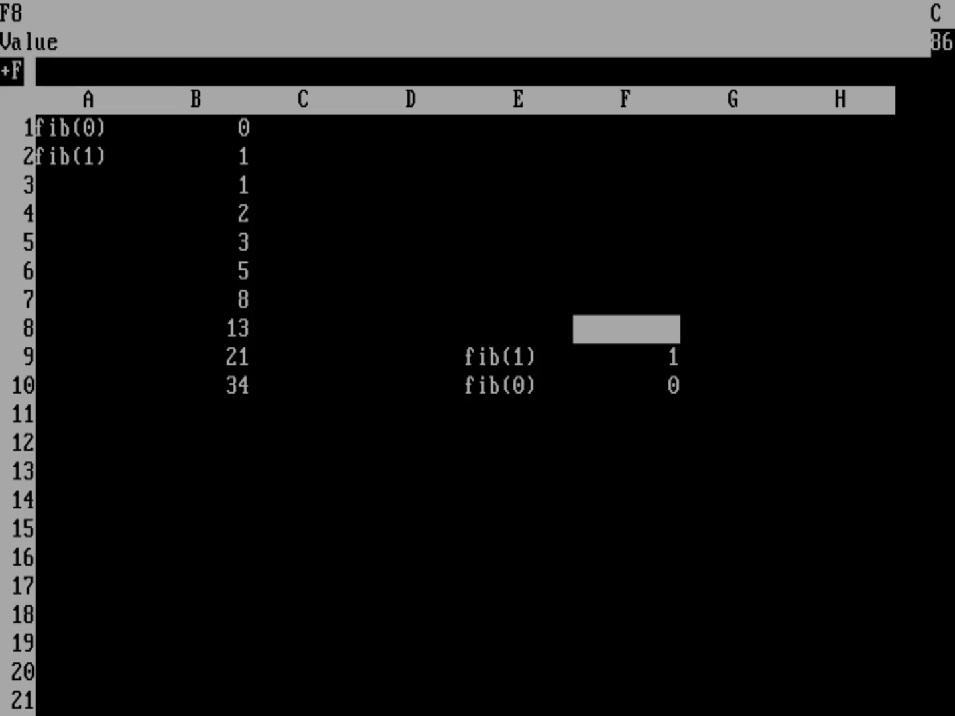
type("9+F10")
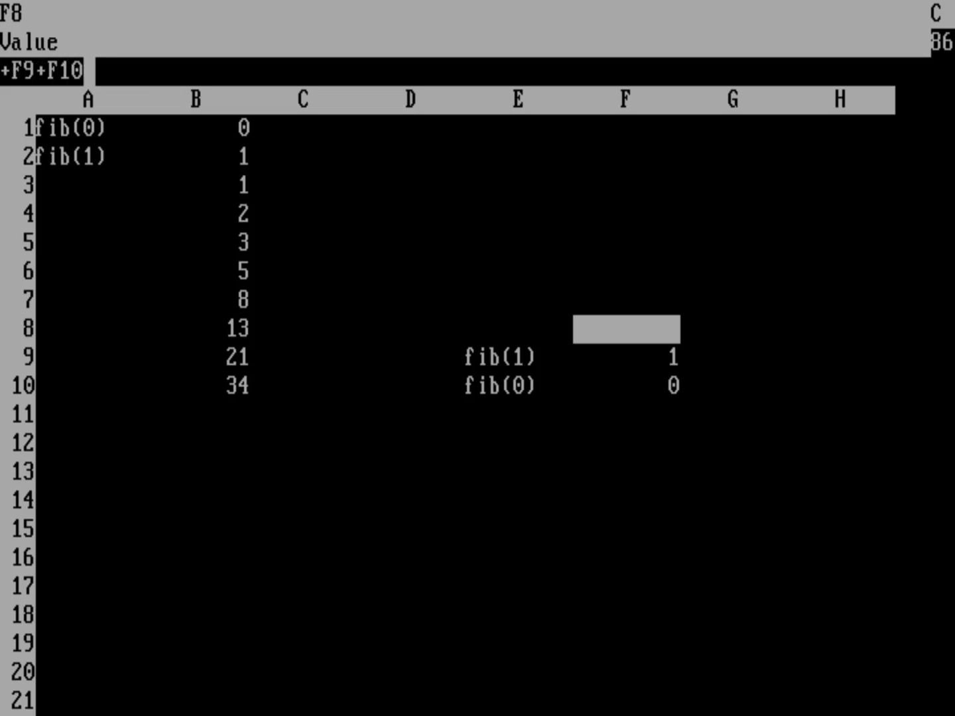
key("Return")
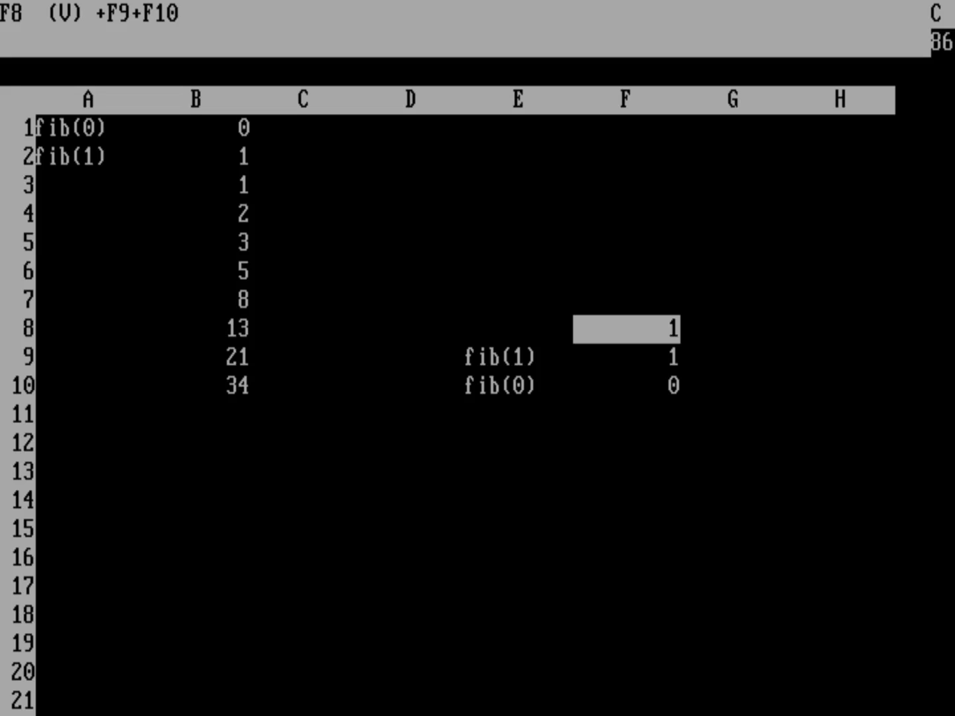
Replicate F8's formula into F1...F7, keeping both F9 and F10 references relative.
key("slash")
key("r")
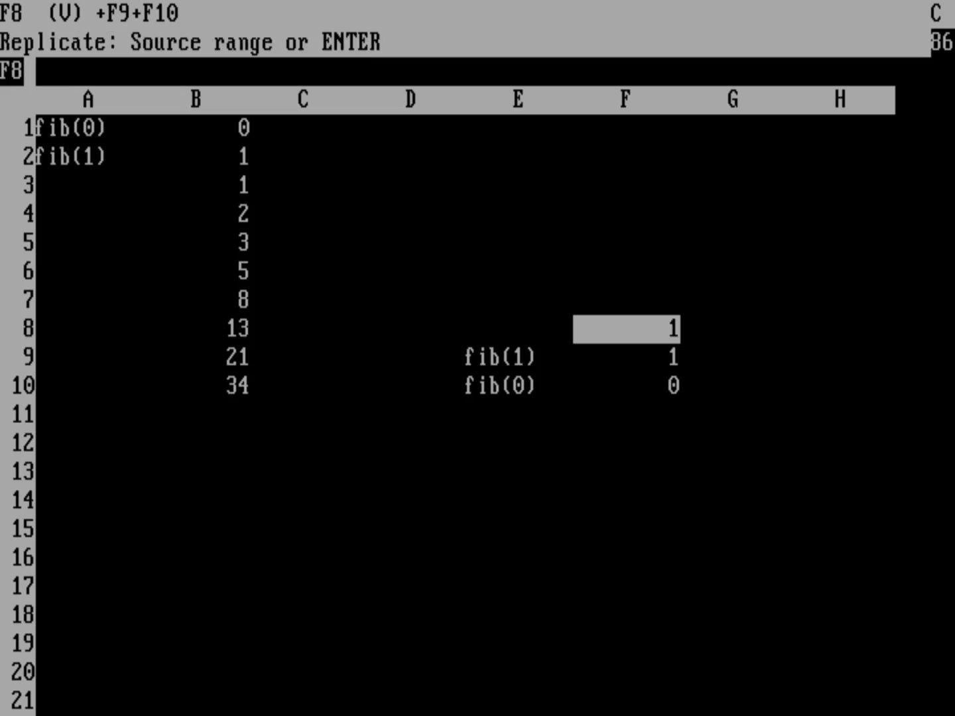
key("Return")
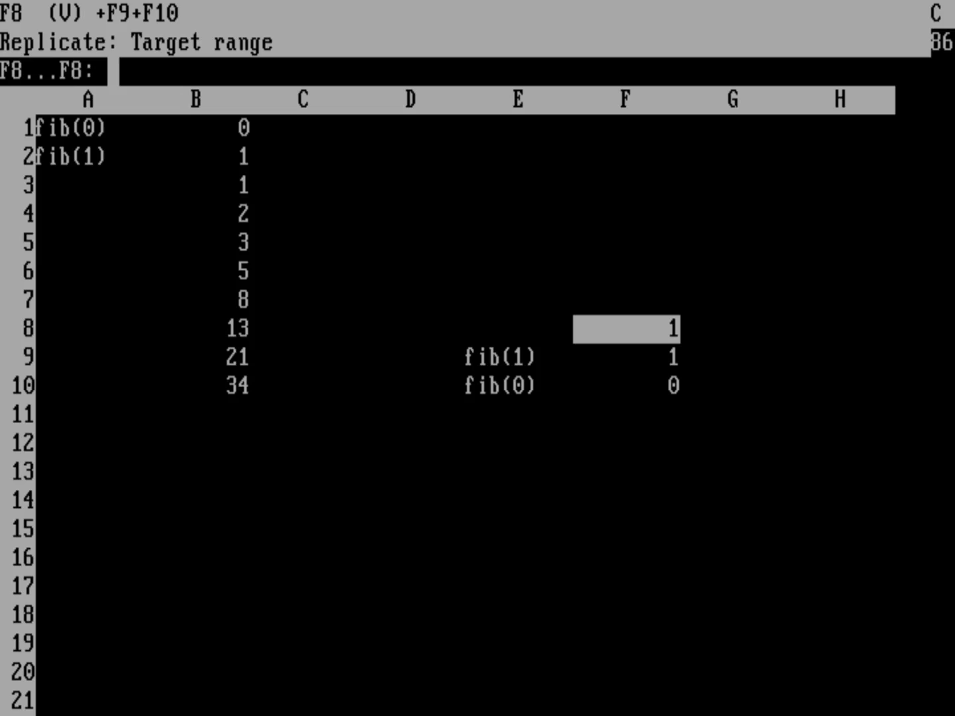
type("F1")
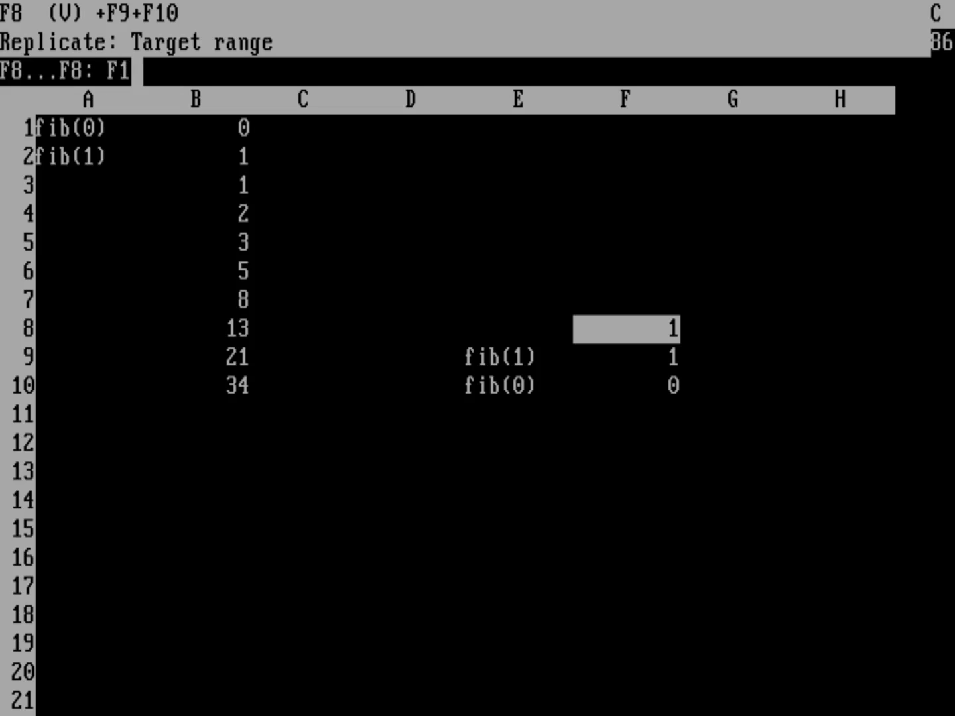
type("...F7")
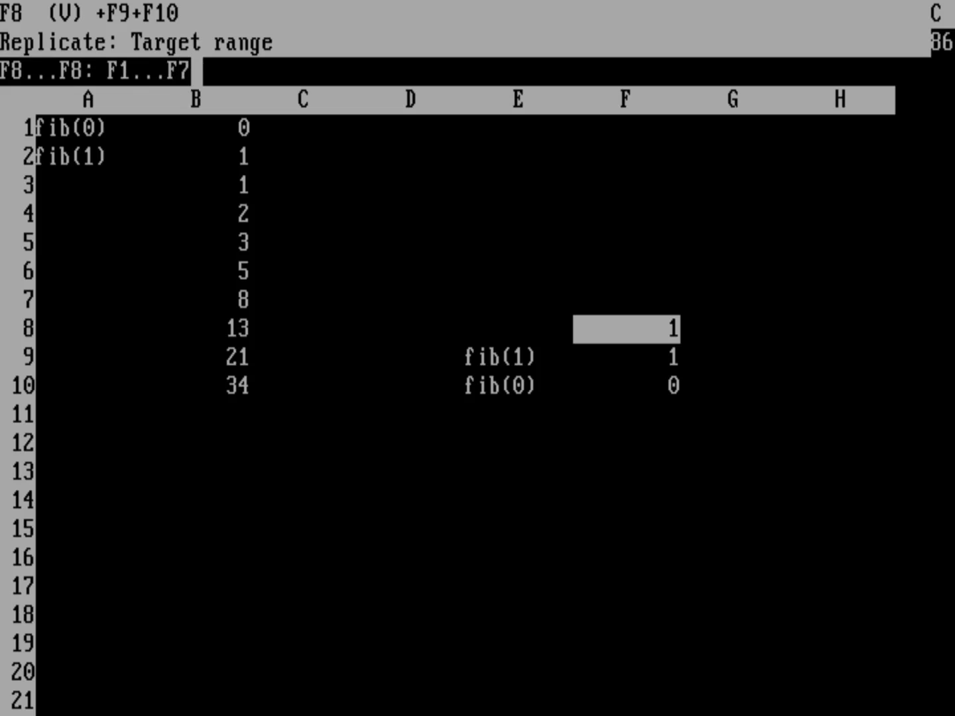
key("Return")
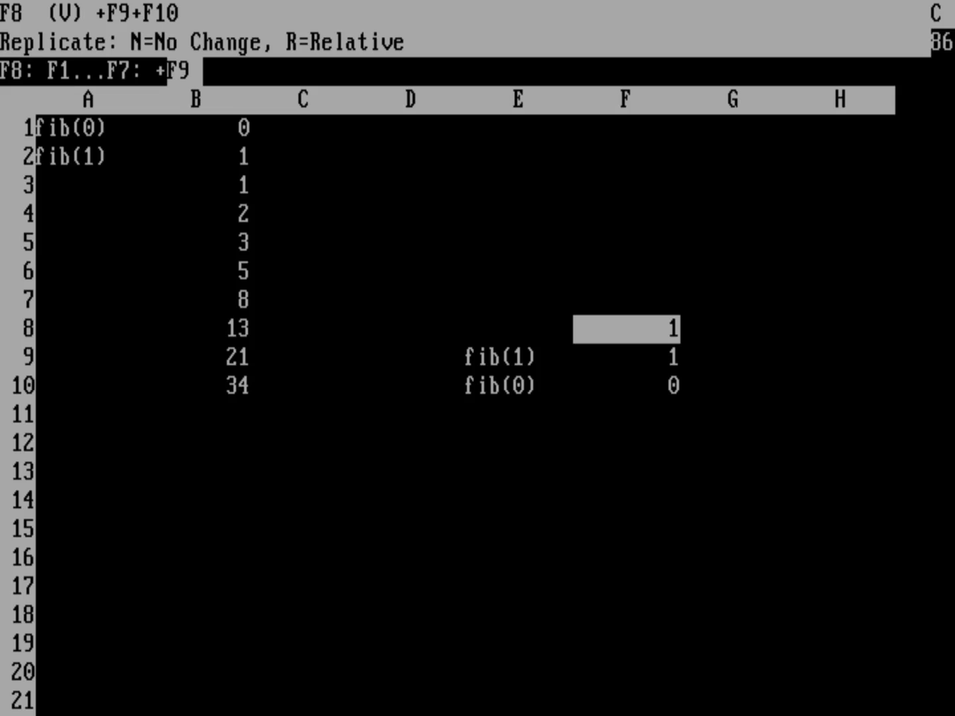
key("r")
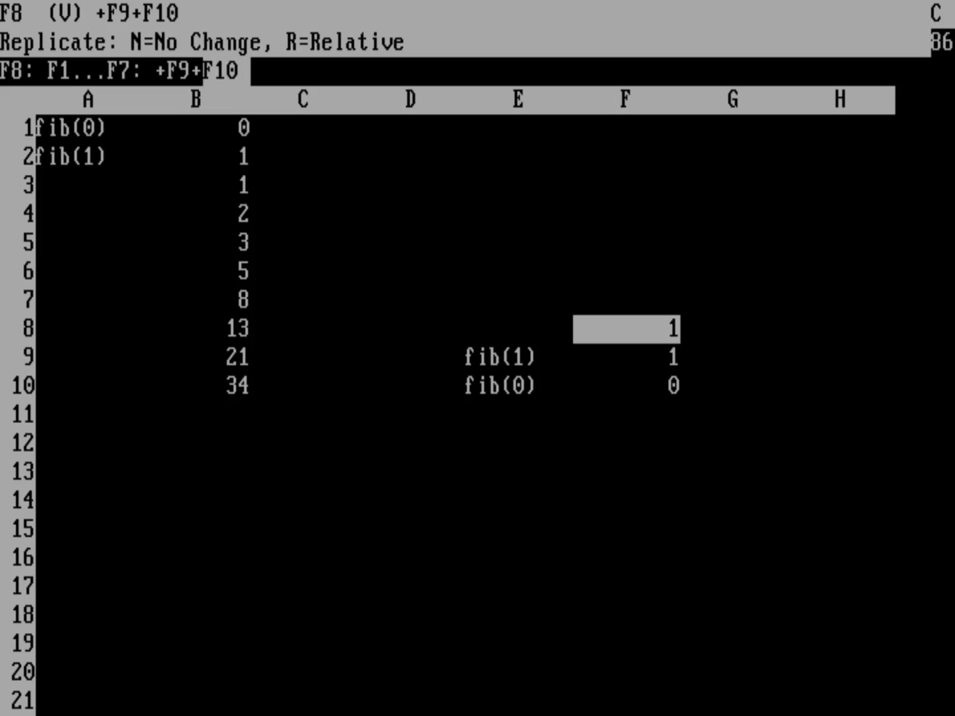
key("r")
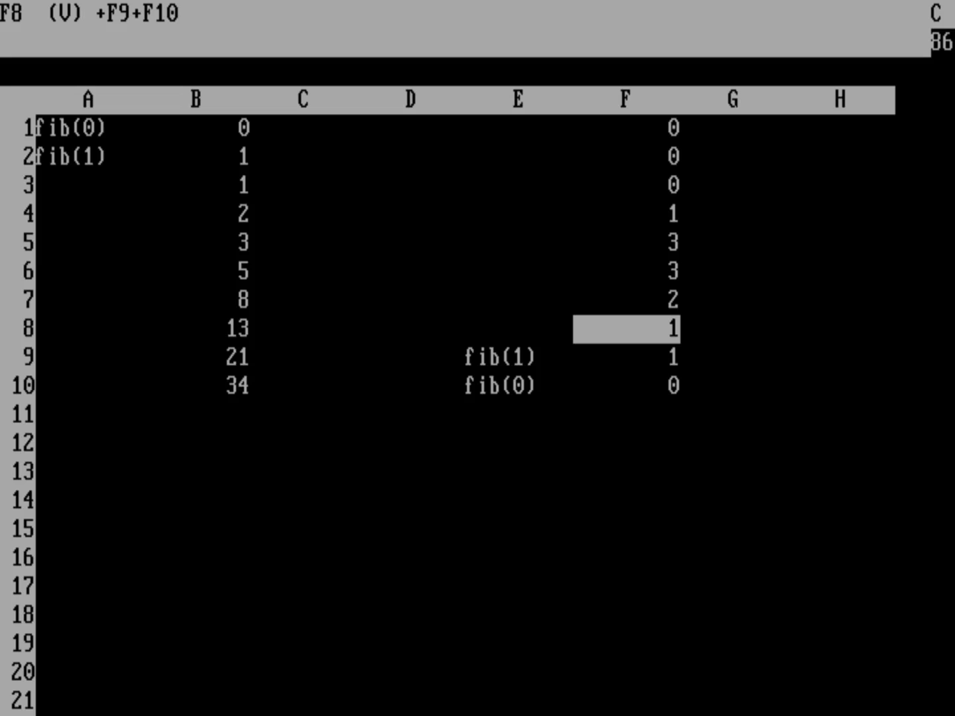
Check the copied formulas going up column F from F7 to F2.
key("Up")
key("Up")
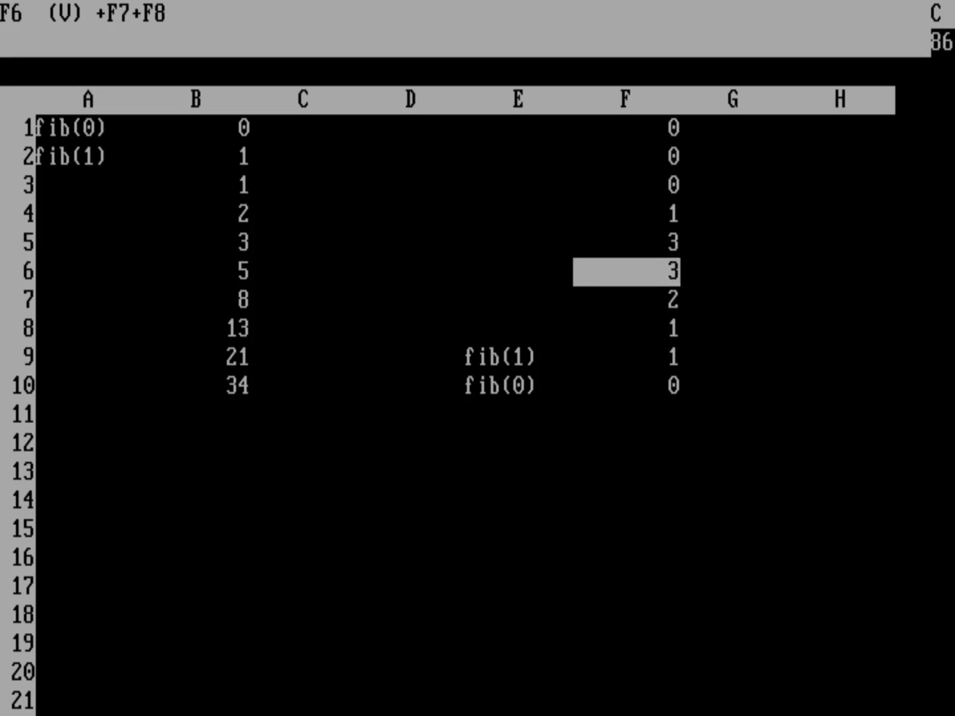
key("Up")
key("Up")
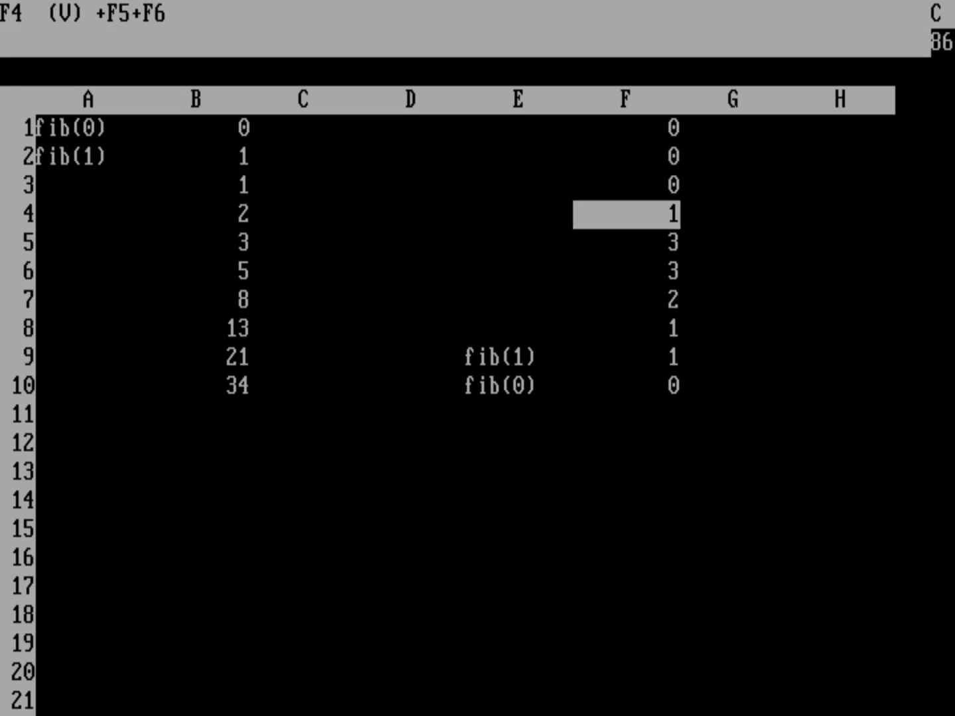
key("Up")
key("Up")
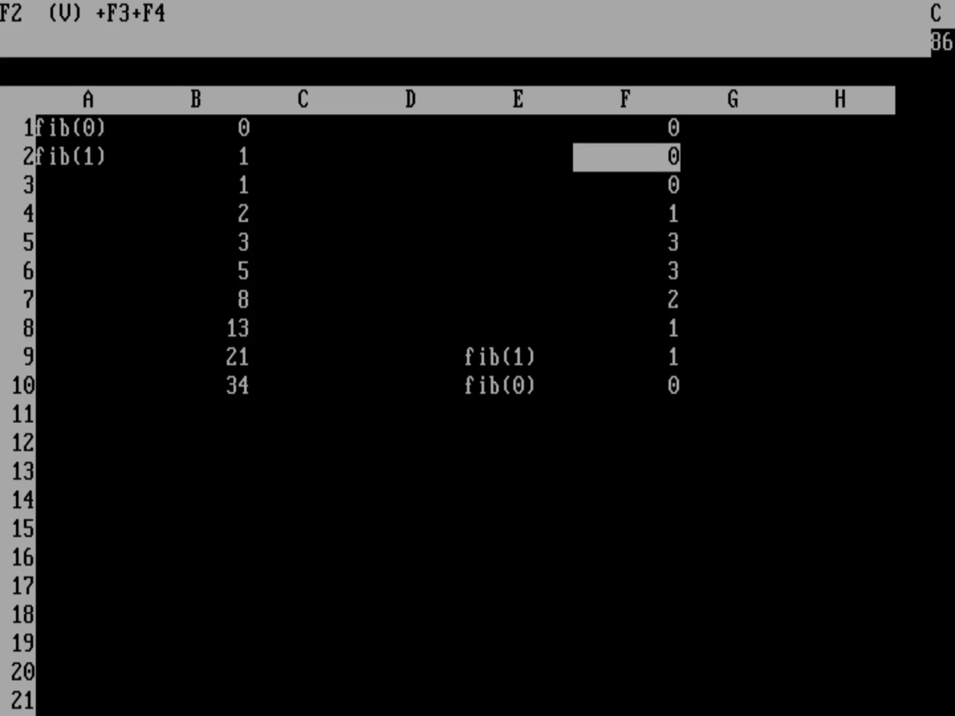
key("Up")
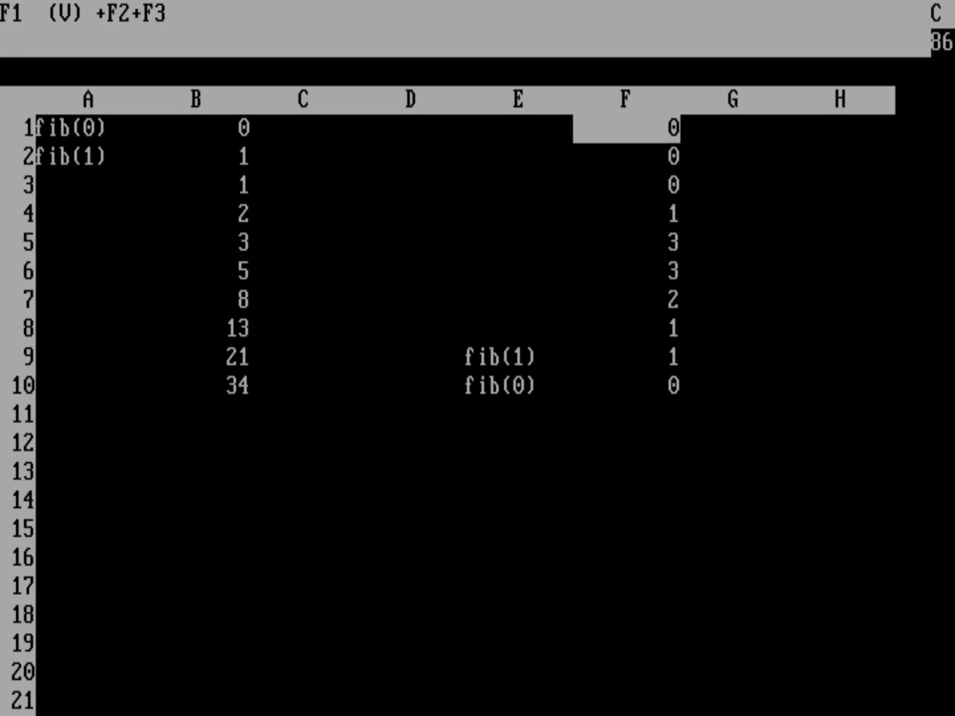